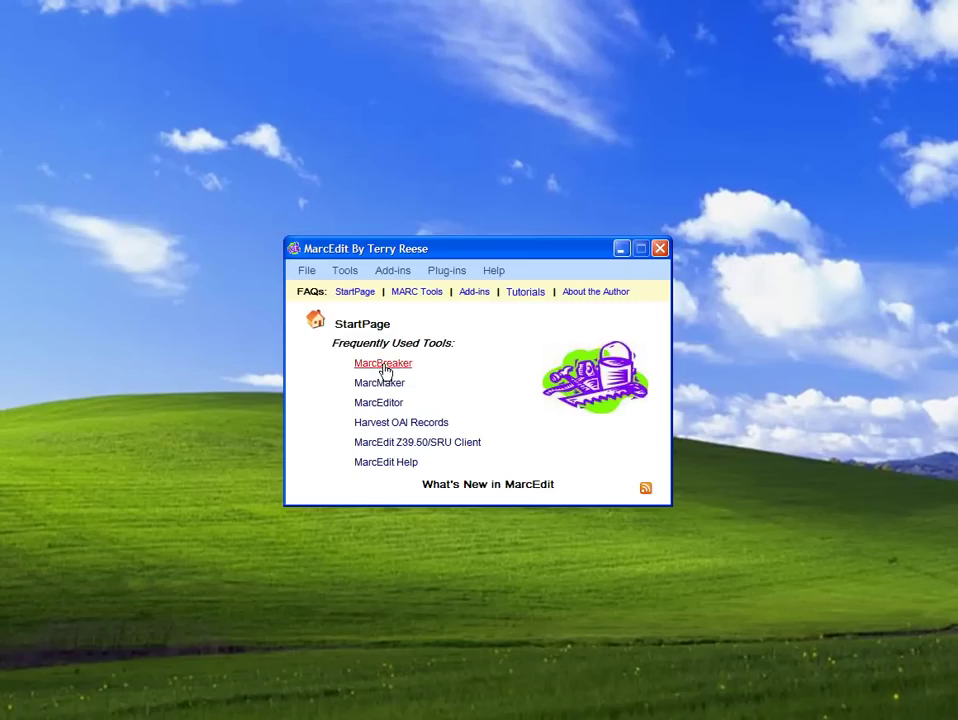
Open the MARC Tools window from the MarcBreaker link on the StartPage
click(383, 366)
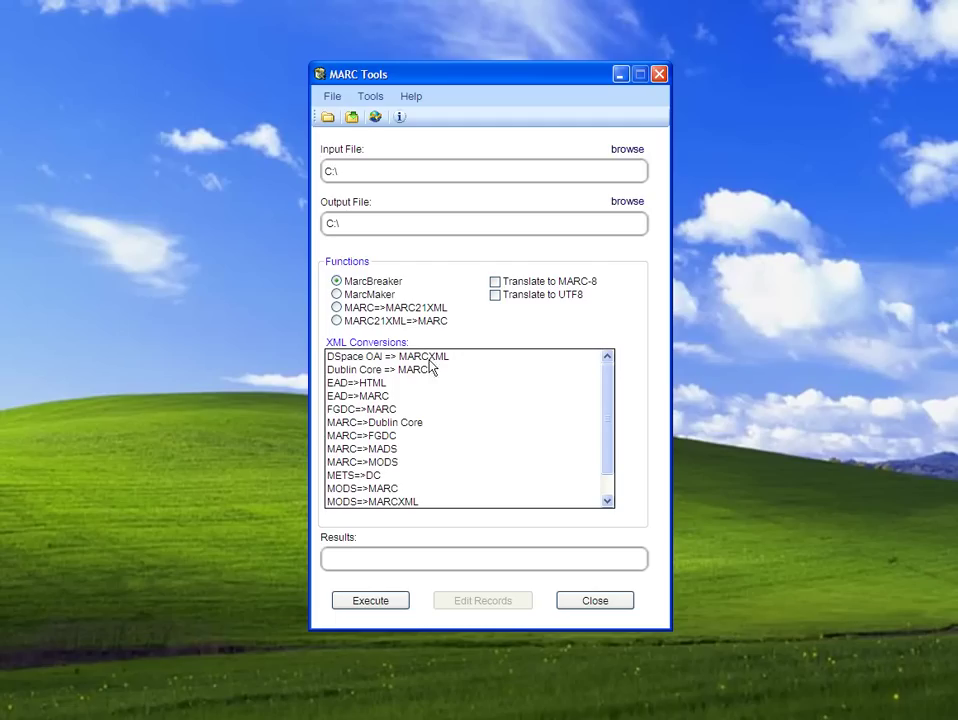
Add a new XML function named 'OAI => MARC' through Tools > Edit XML Function List
click(374, 99)
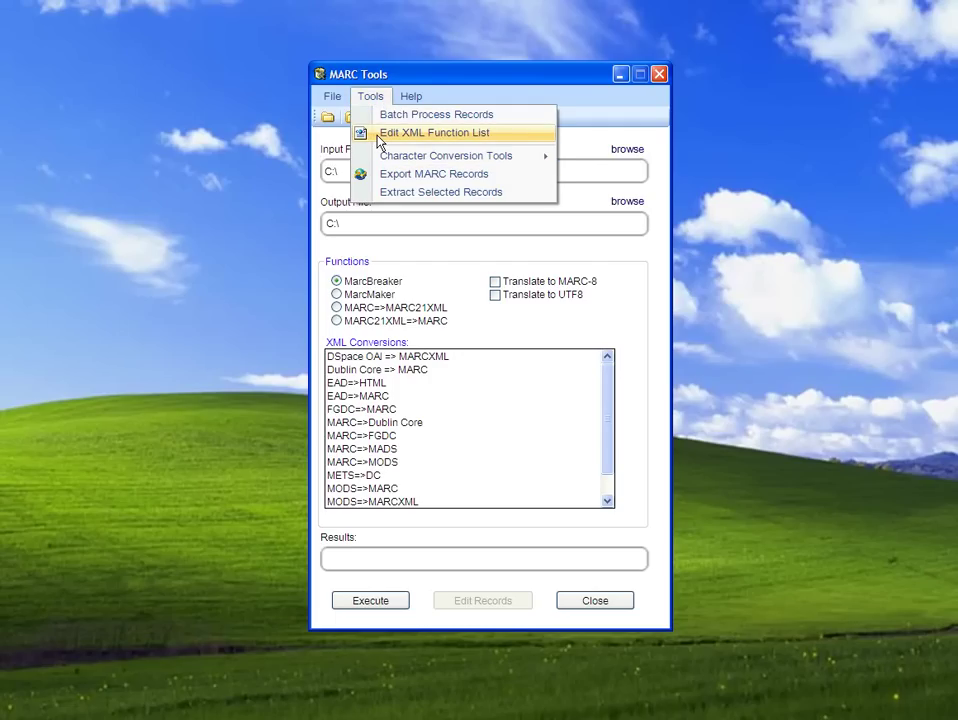
click(378, 137)
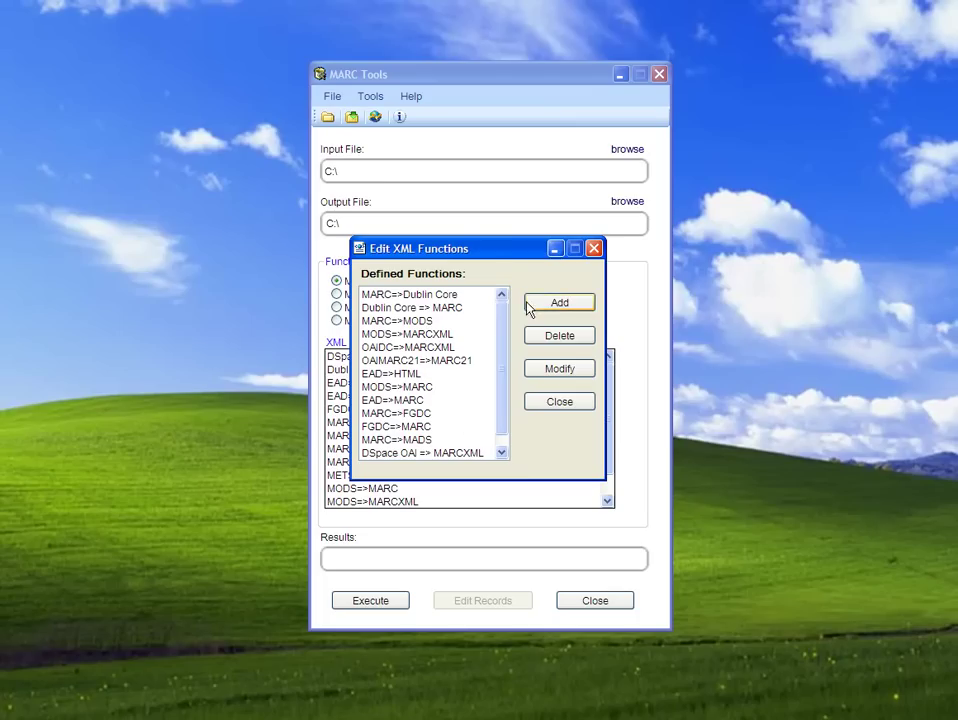
click(556, 304)
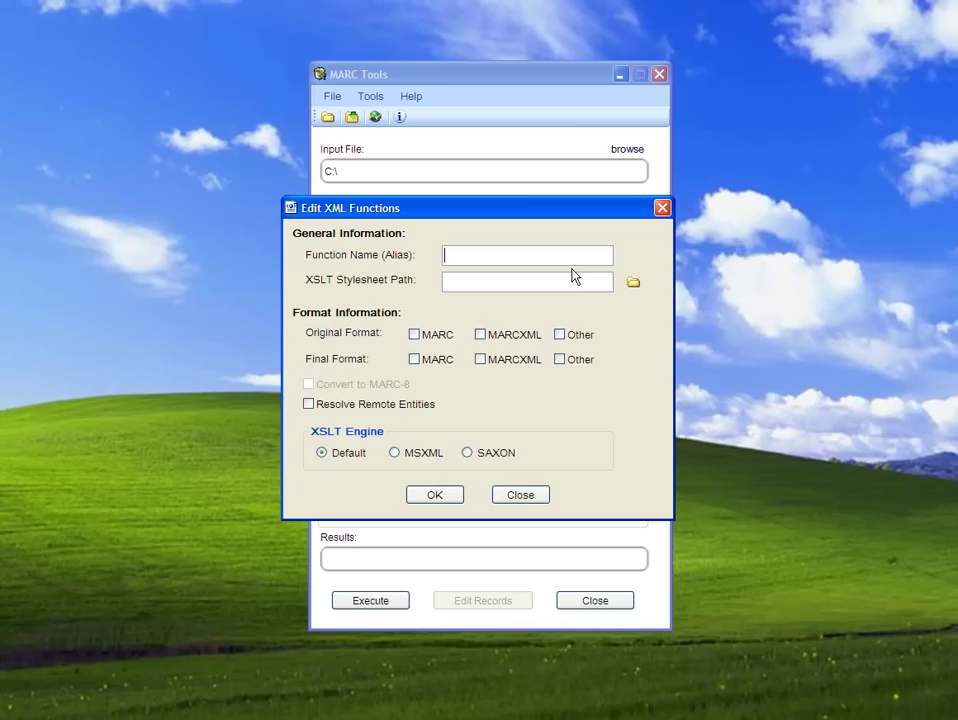
text(OAI = > MARC)
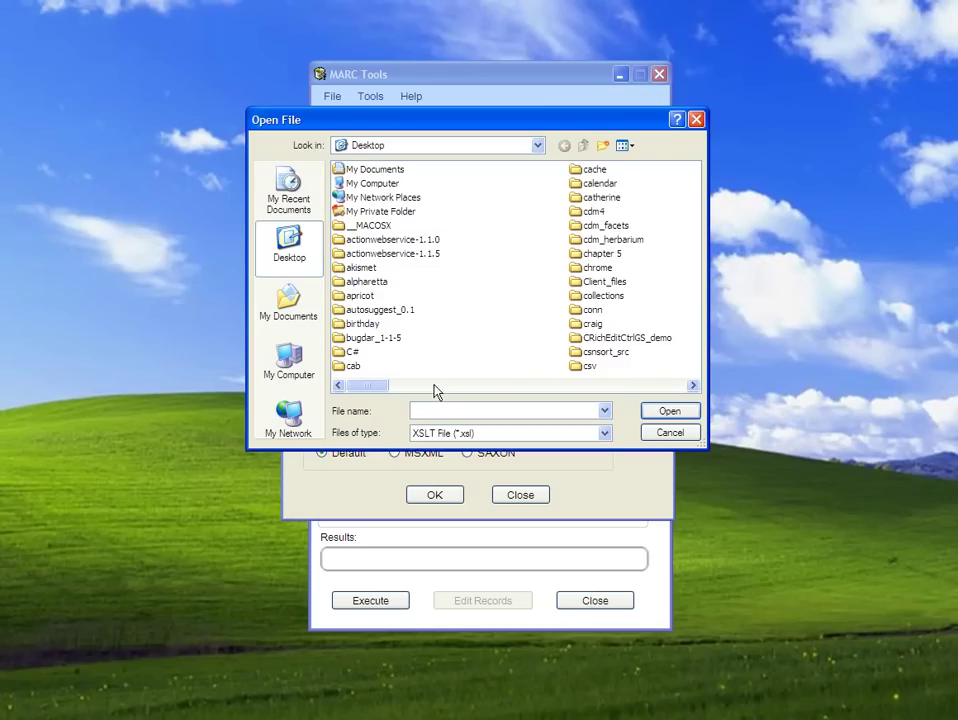
Pick OAIDCtoMARCXML.xsl from C:\Program Files\MarcEdit 5.0\xslt as the function's stylesheet
text(c:\program)
key(Down)
text(\)
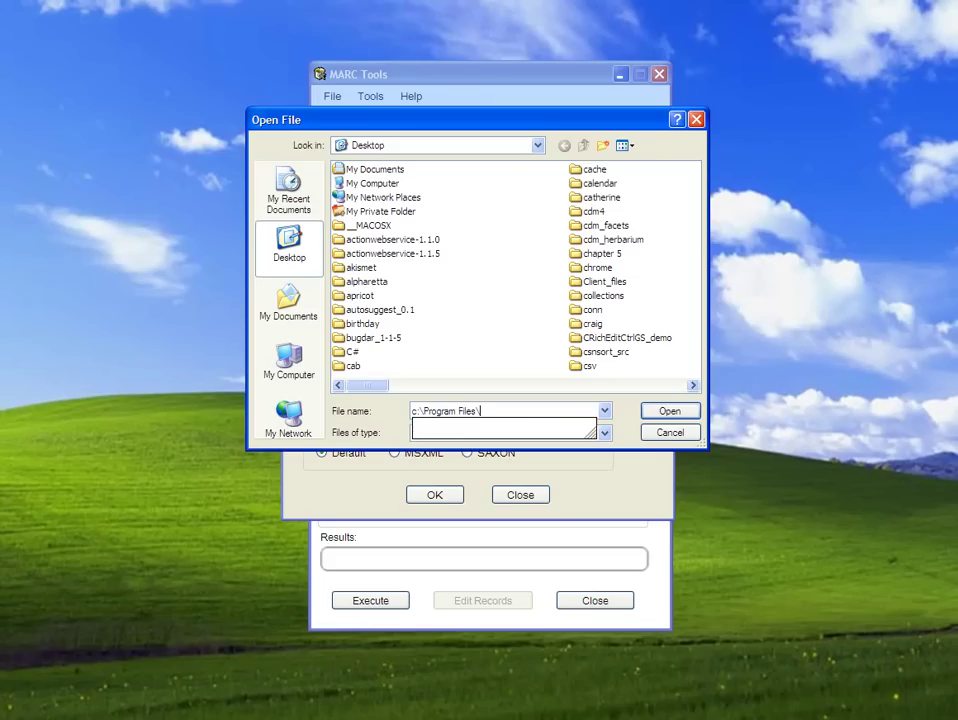
text(marc)
key(Down)
key(Down)
key(Return)
double_click(356, 311)
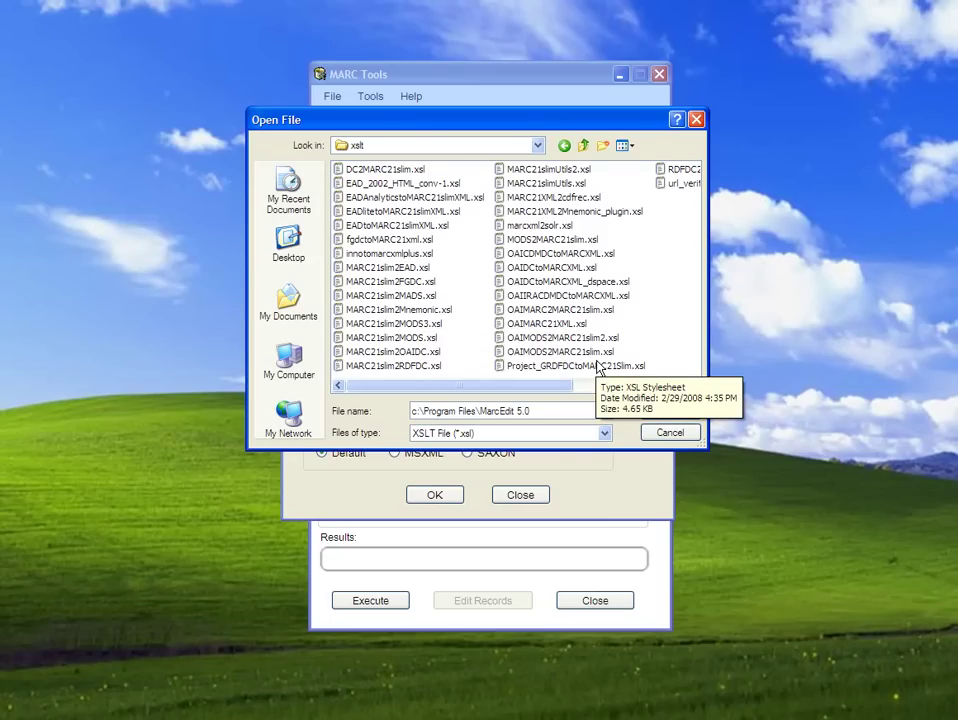
click(544, 257)
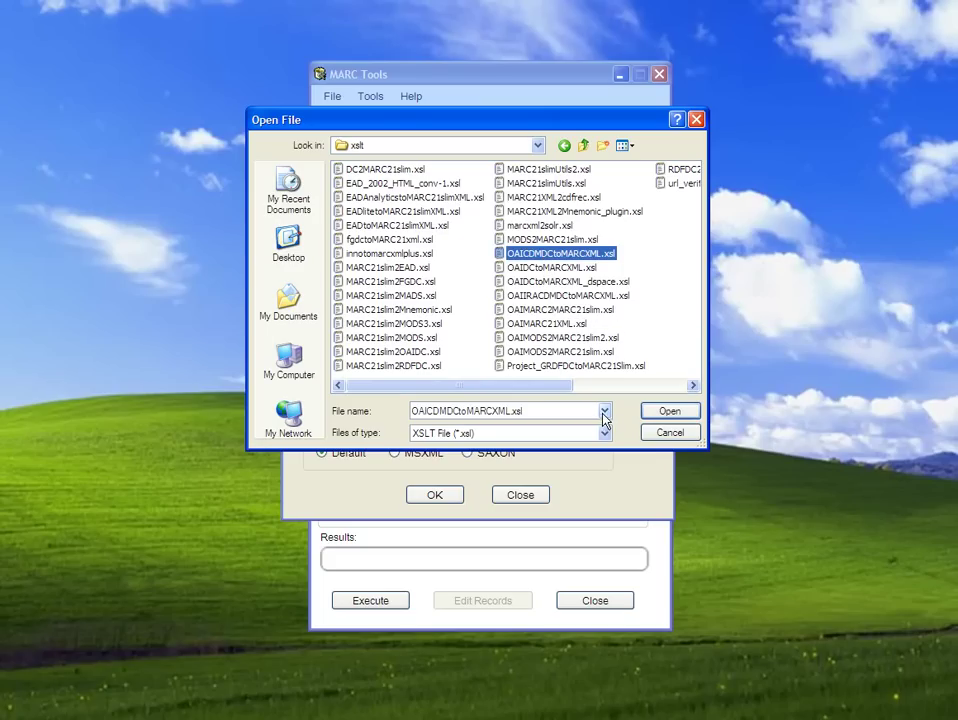
click(552, 268)
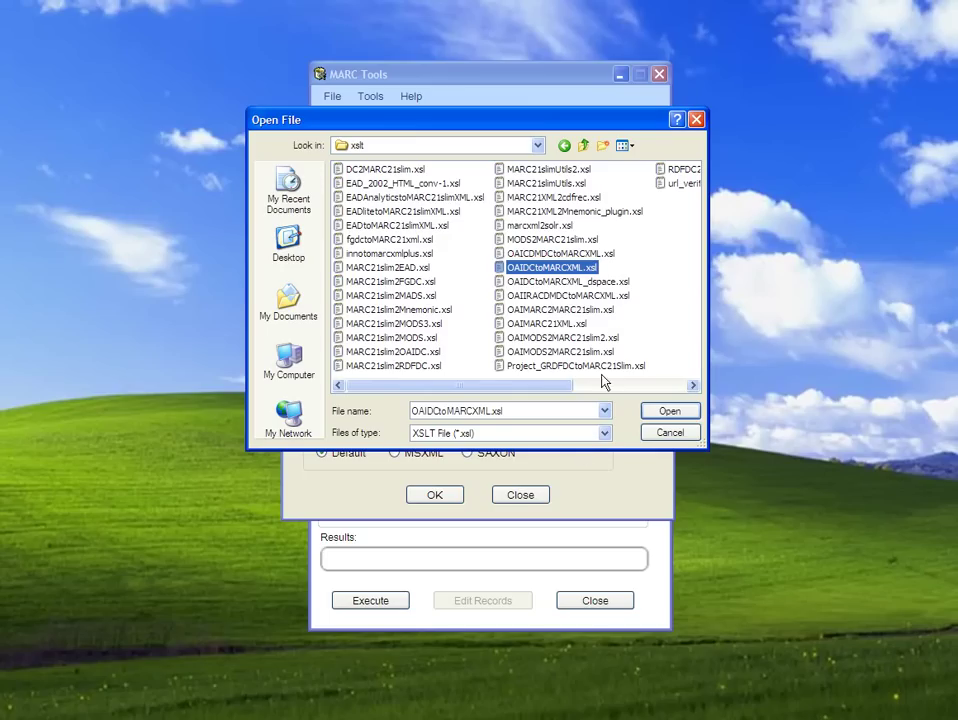
click(674, 412)
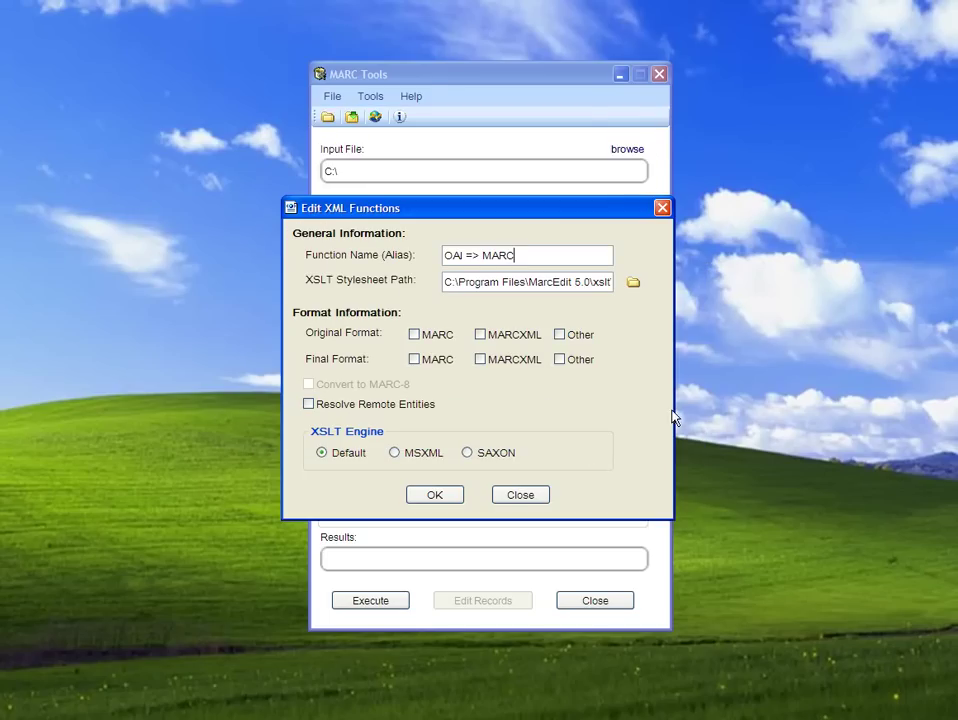
Set original format to Other, final format to MARC, and enable Convert to MARC-8
click(559, 336)
click(414, 359)
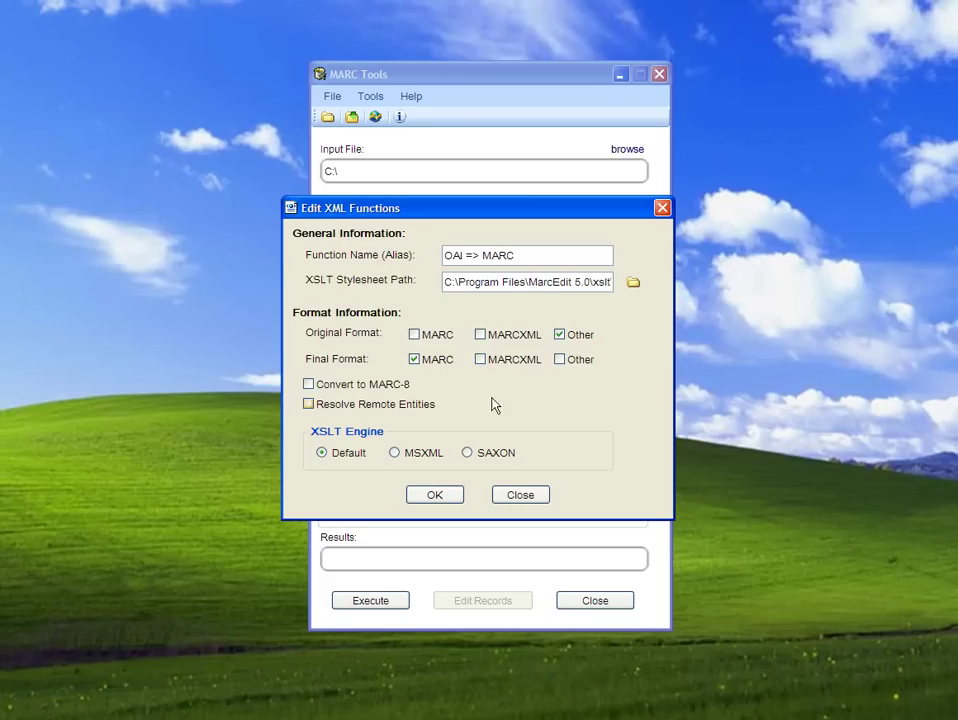
click(309, 387)
Uncheck Convert to MARC-8 and try the Resolve Remote Entities option
click(309, 386)
click(309, 405)
Save the function, close the list, and select OAI => MARC among the XML conversions
click(431, 497)
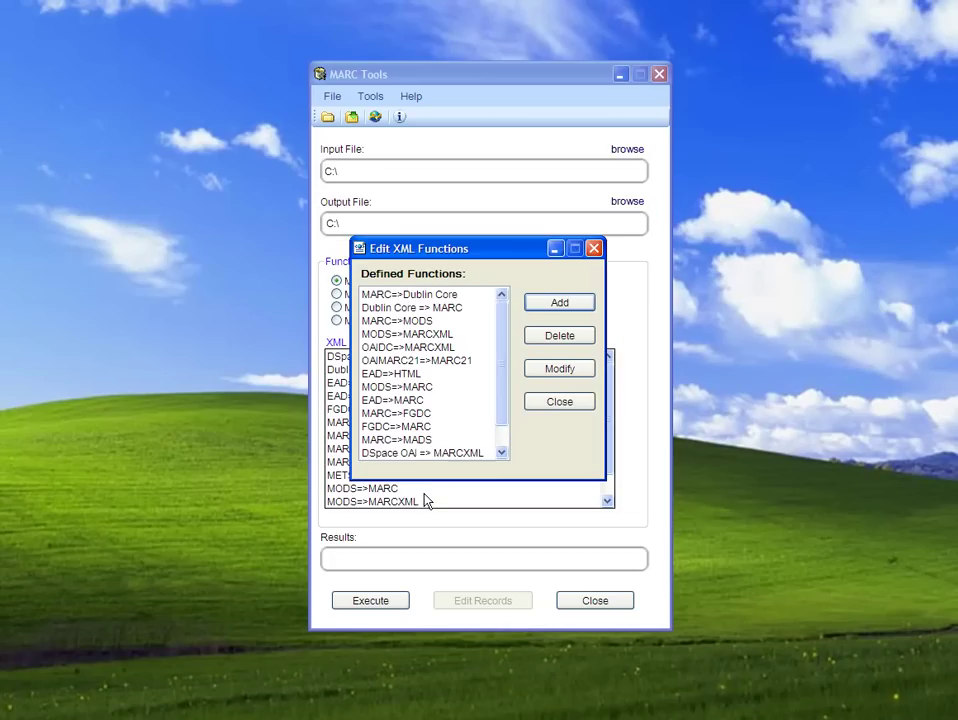
click(564, 406)
drag(611, 387, 614, 440)
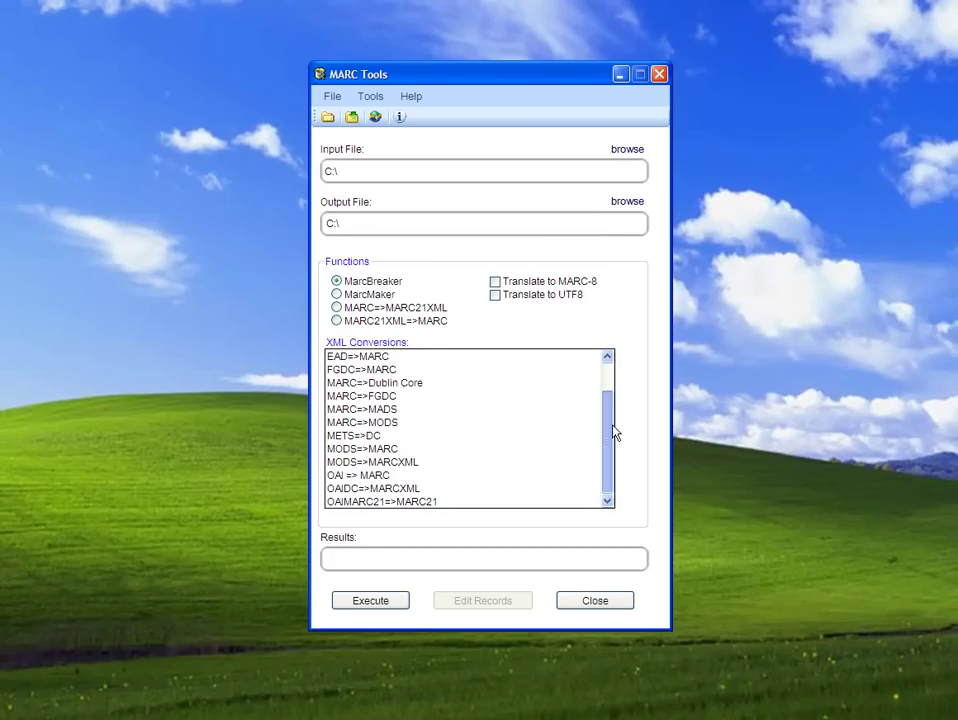
click(462, 475)
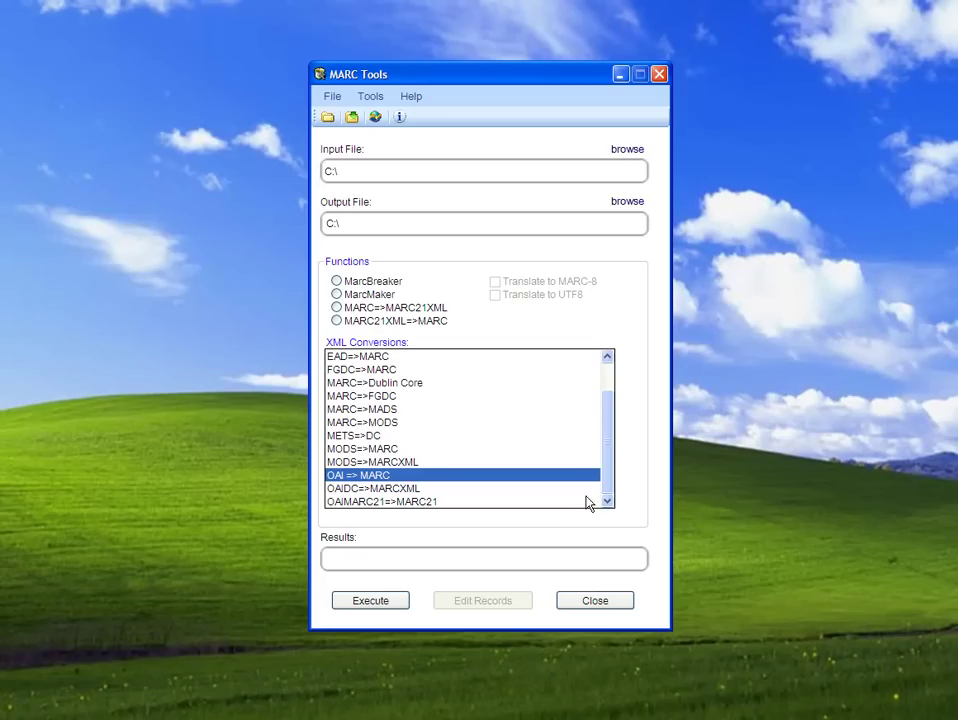
Browse the Desktop for XML input files, then cancel without choosing one
click(326, 118)
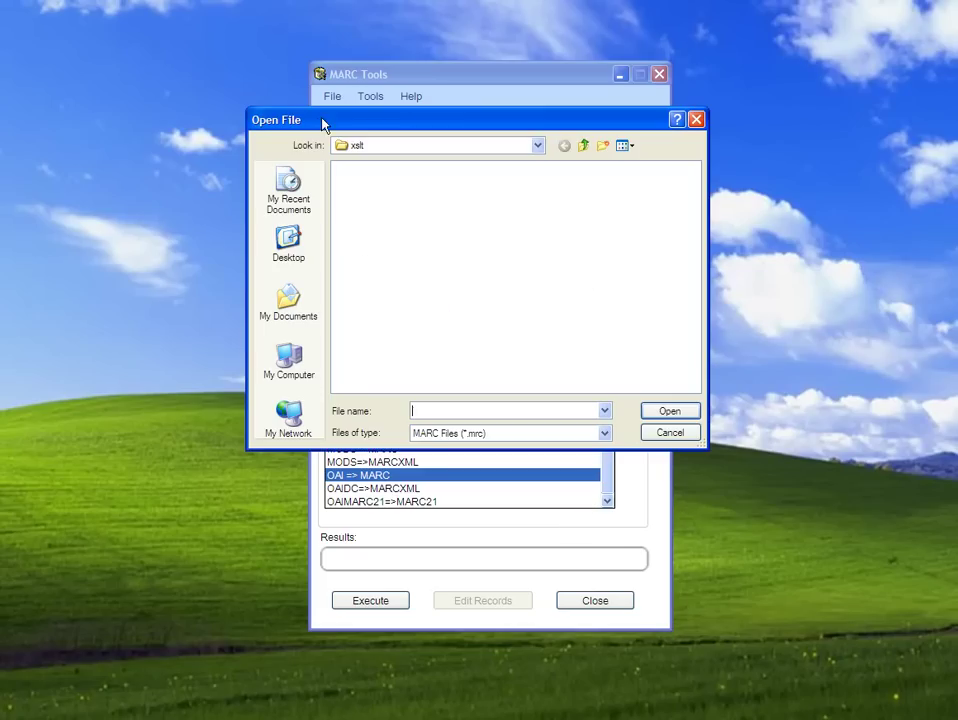
click(303, 247)
drag(376, 386, 650, 403)
click(604, 433)
click(569, 483)
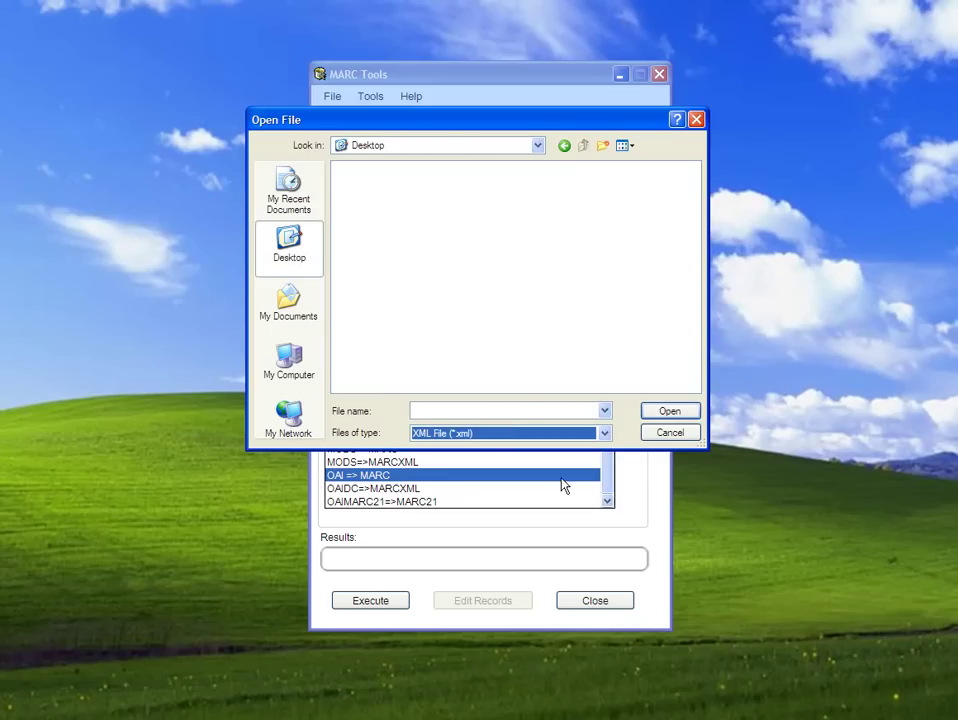
drag(380, 382, 685, 385)
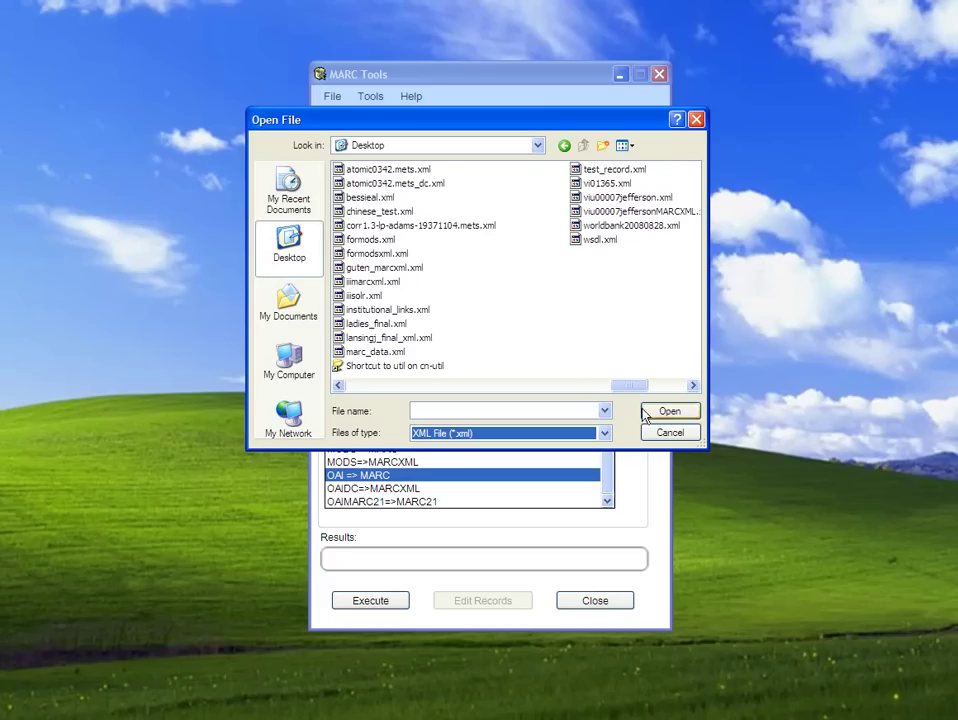
click(670, 432)
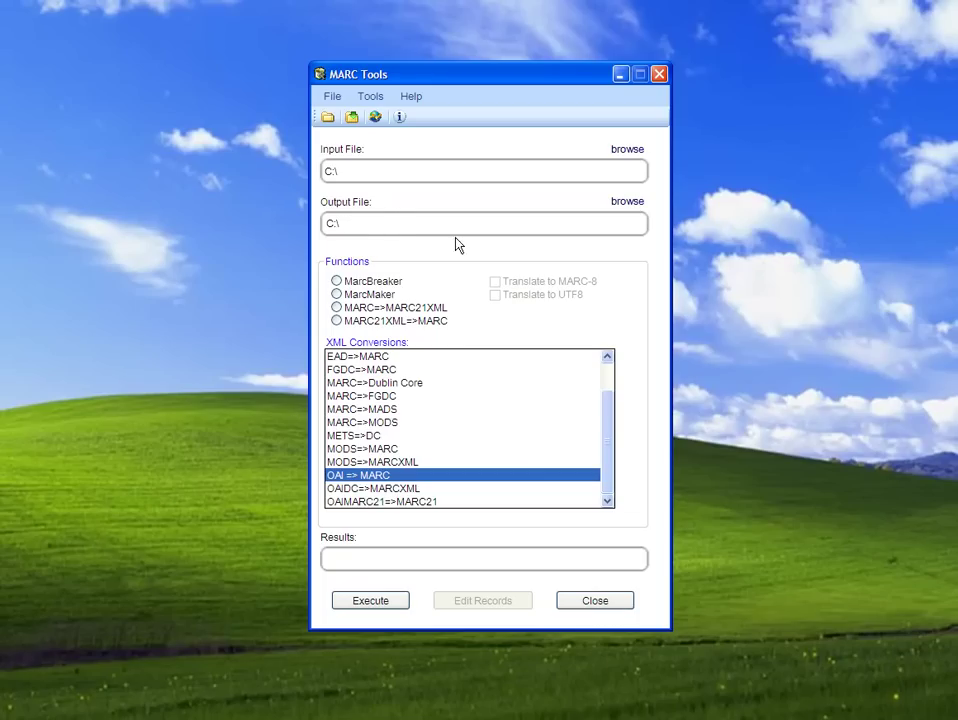